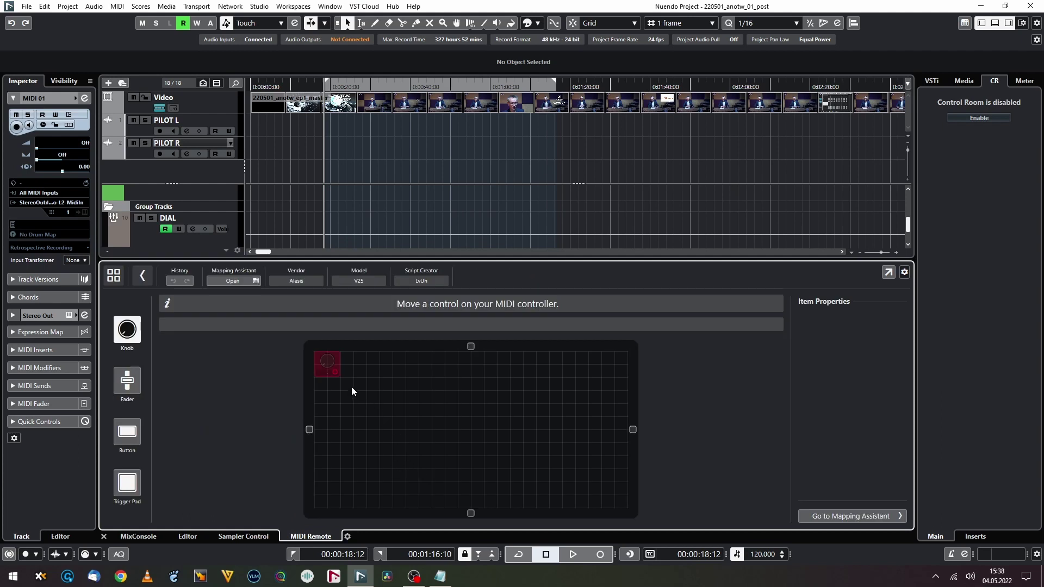
# - Resize the V-25 controller surface and place a row of four knobs along its upper edge using learn mode
pyautogui.moveTo(617, 437); pyautogui.dragTo(663, 432)
pyautogui.moveTo(471, 514); pyautogui.dragTo(469, 533)
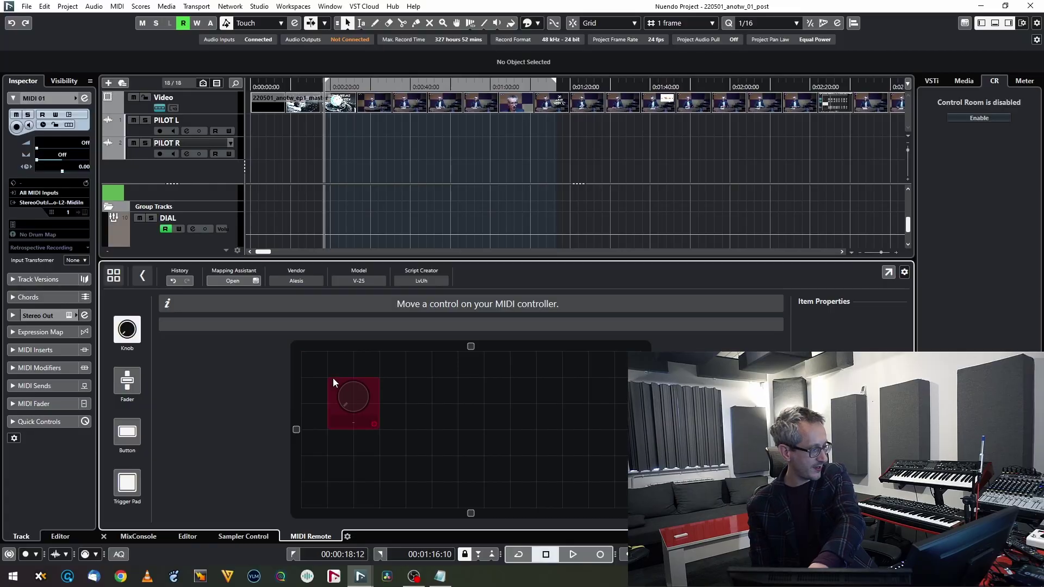
pyautogui.moveTo(327, 374); pyautogui.dragTo(326, 372)
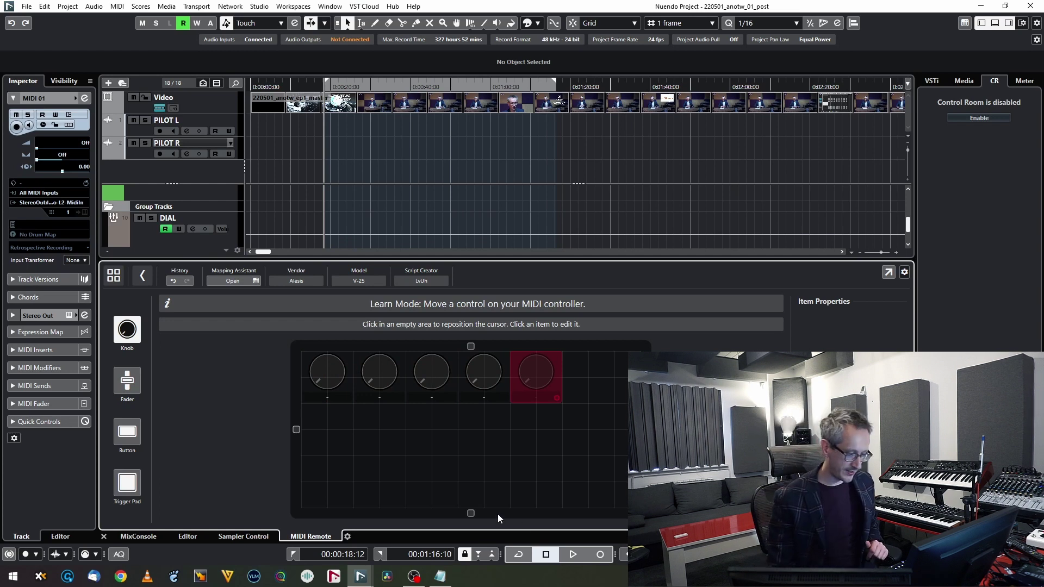
pyautogui.moveTo(471, 539); pyautogui.dragTo(473, 516)
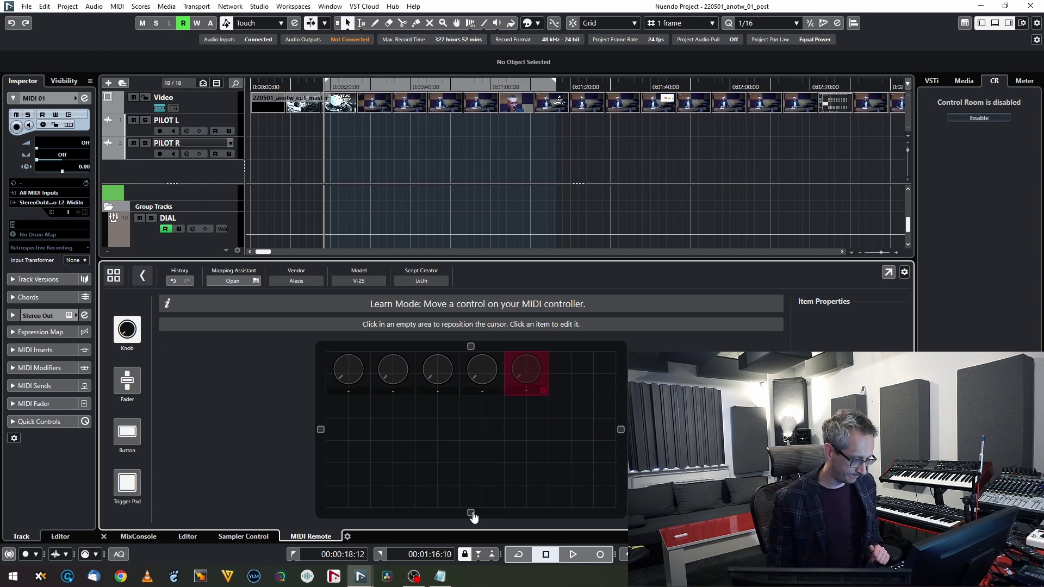
# - Reposition the learn cursor lower on the surface and add a second row of four knobs
pyautogui.click(341, 465)
pyautogui.click(341, 451)
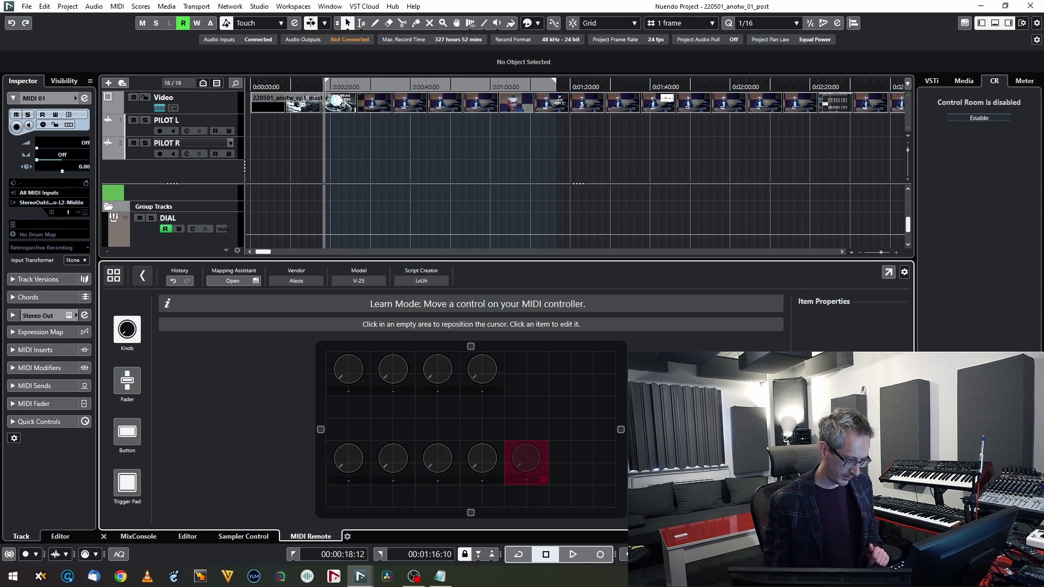
pyautogui.click(340, 507)
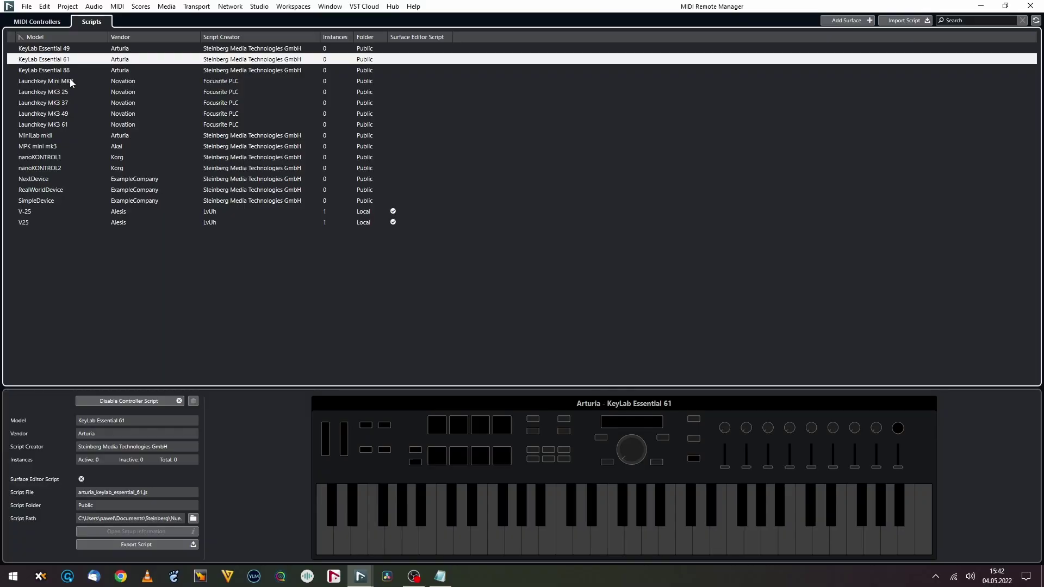
# - Examine the surface layouts of the supplied controller scripts, starting from the Launchkey Mini MK3 and continuing down the list
pyautogui.click(70, 80)
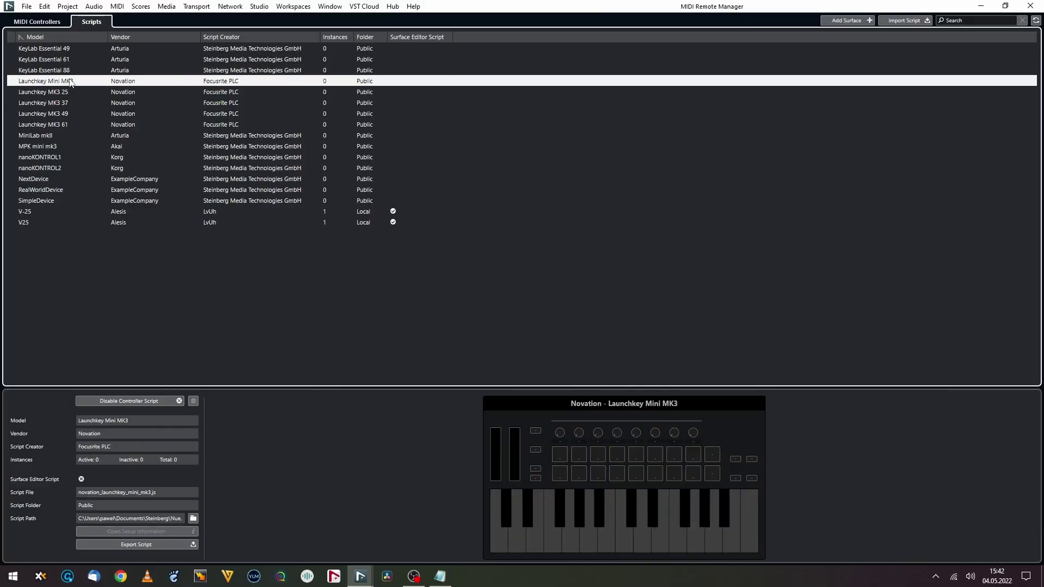
pyautogui.press('Down')
pyautogui.press('Down')
pyautogui.press('Down')
pyautogui.press('Down')
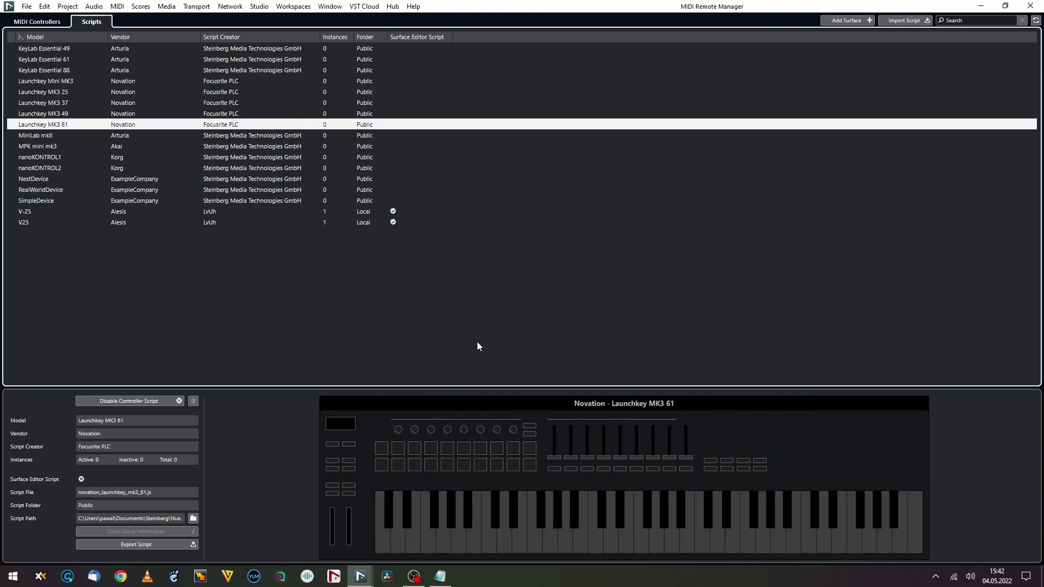
pyautogui.press('Down')
pyautogui.press('Down')
pyautogui.press('Down')
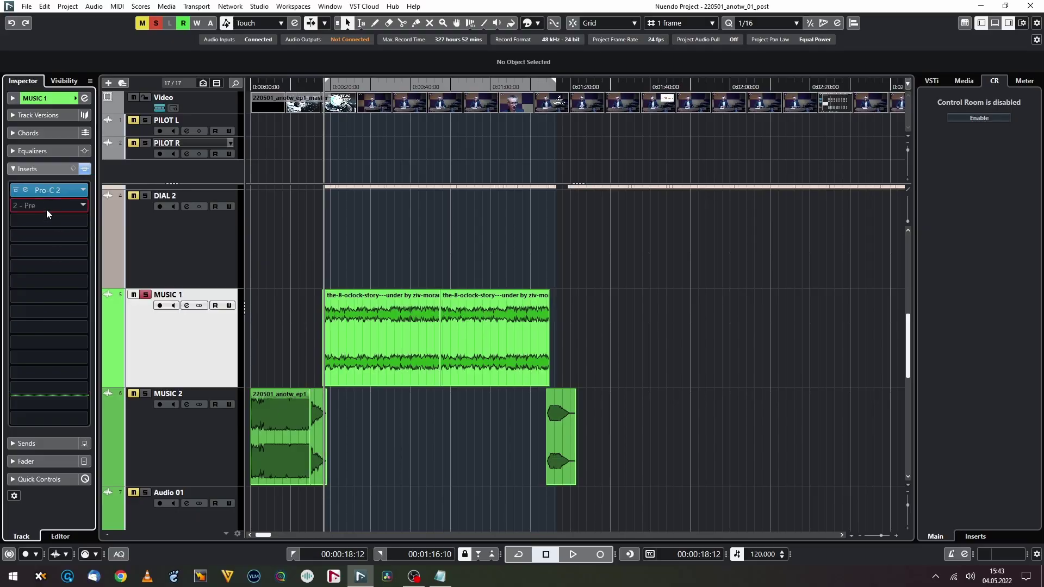
# - Insert FX Modulator in the second insert slot of the MUSIC 1 track and open its editor
pyautogui.click(47, 210)
pyautogui.write('fx')
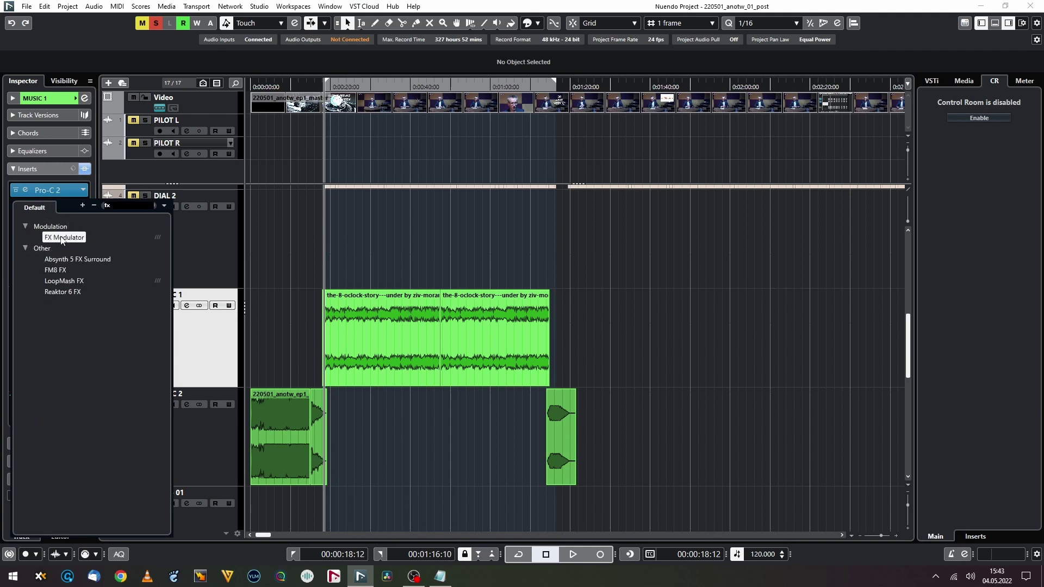
pyautogui.click(62, 238)
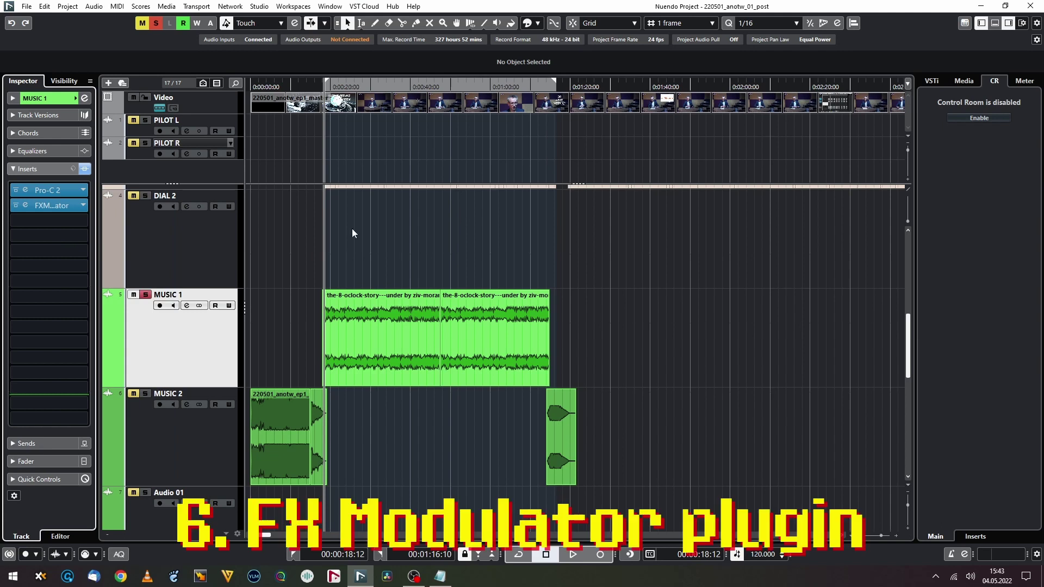
pyautogui.click(364, 321)
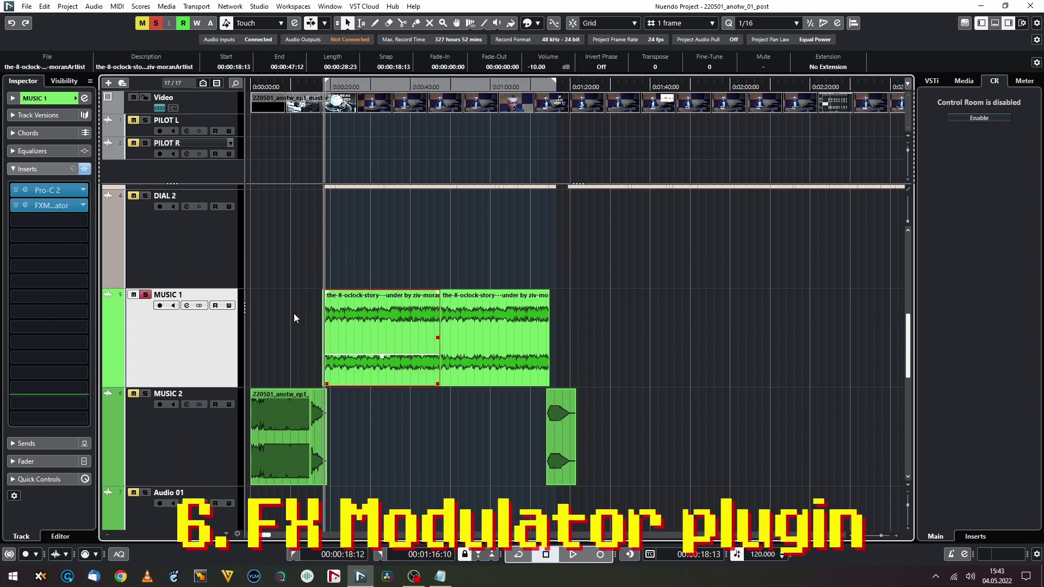
pyautogui.click(25, 204)
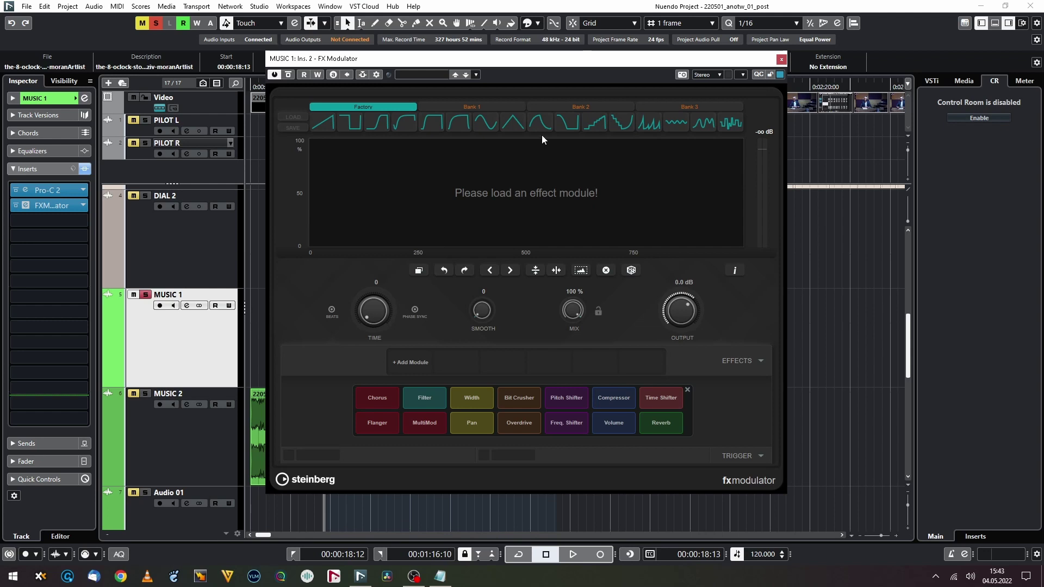
# - Add a Bit Crusher module with time 1/16 and 5 bits, auditioning factory mix shapes and ending on the curved peak
pyautogui.moveTo(506, 64); pyautogui.dragTo(714, 104)
pyautogui.moveTo(634, 103); pyautogui.dragTo(418, 49)
pyautogui.click(514, 392)
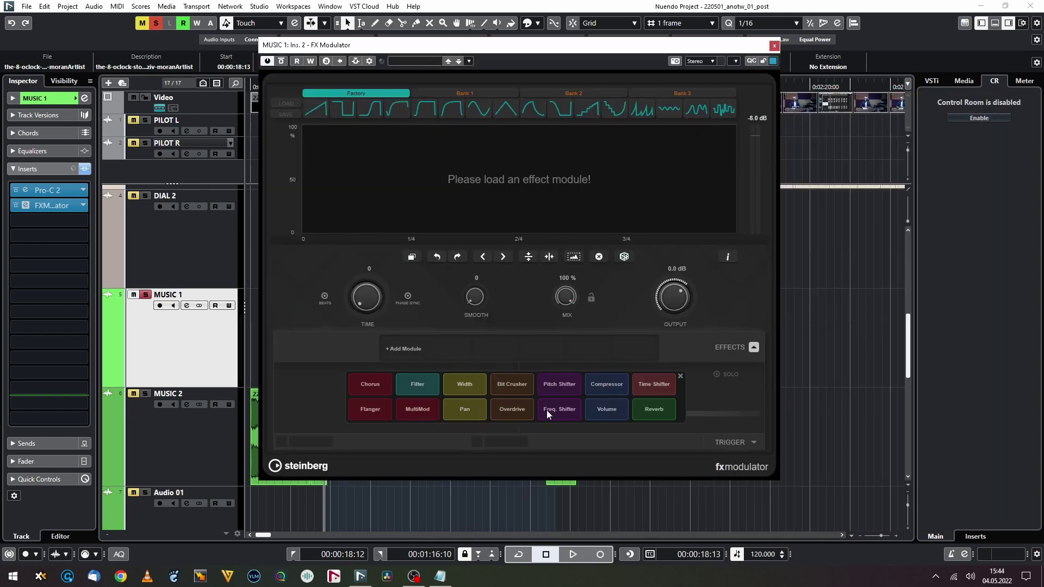
pyautogui.click(726, 111)
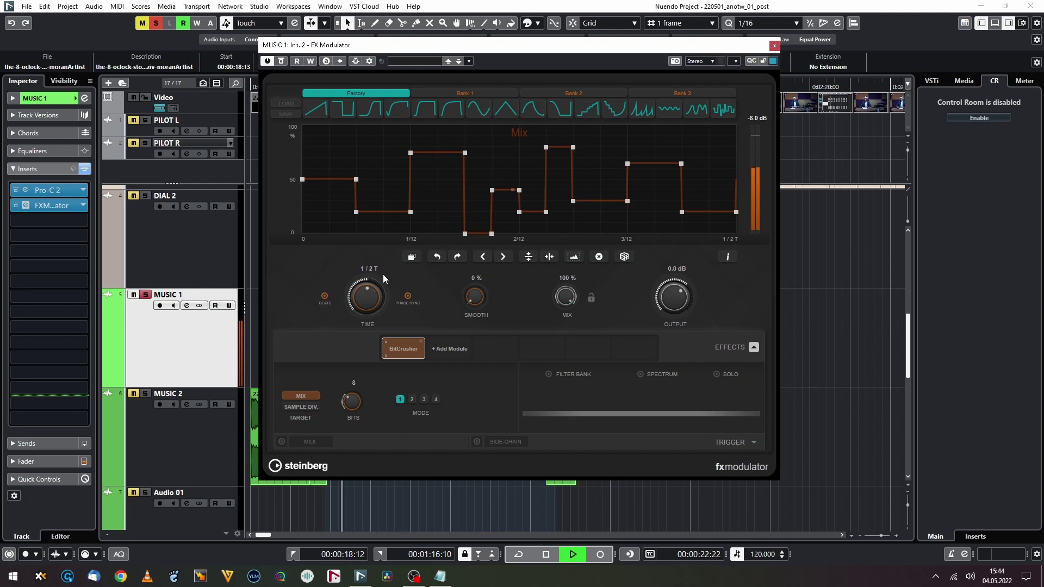
pyautogui.moveTo(384, 269); pyautogui.dragTo(383, 285)
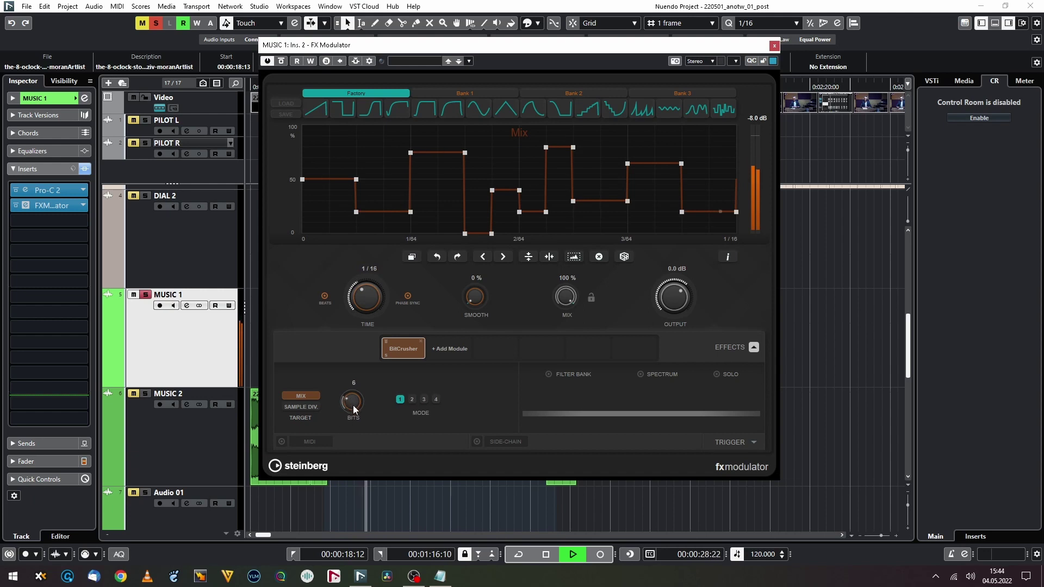
pyautogui.click(513, 116)
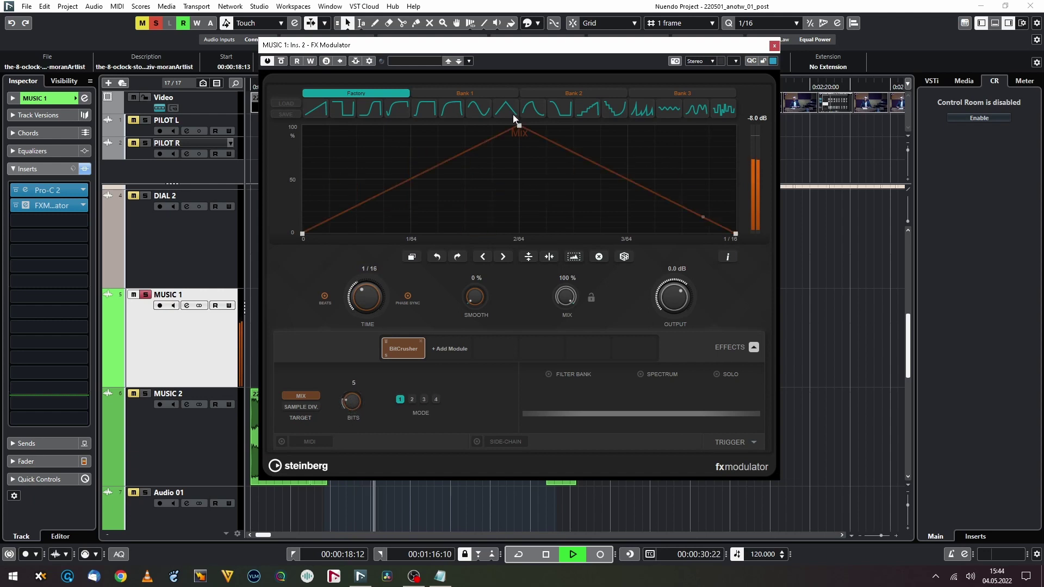
pyautogui.click(532, 111)
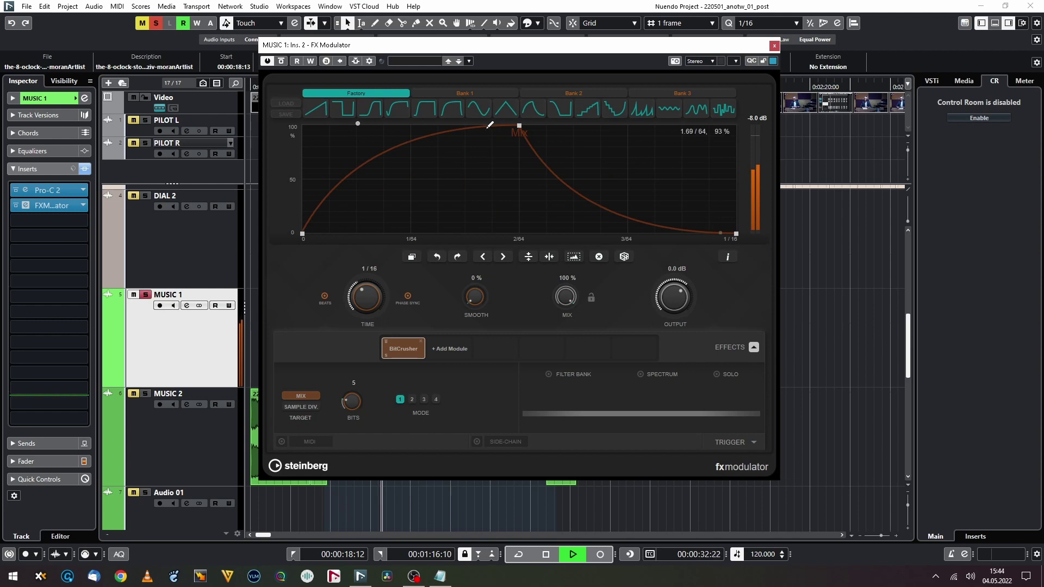
# - Add a Freq. Shifter module, auditioning several factory shapes for its shift, and a Time Shifter module with a small repeating wave as its delay curve
pyautogui.click(452, 350)
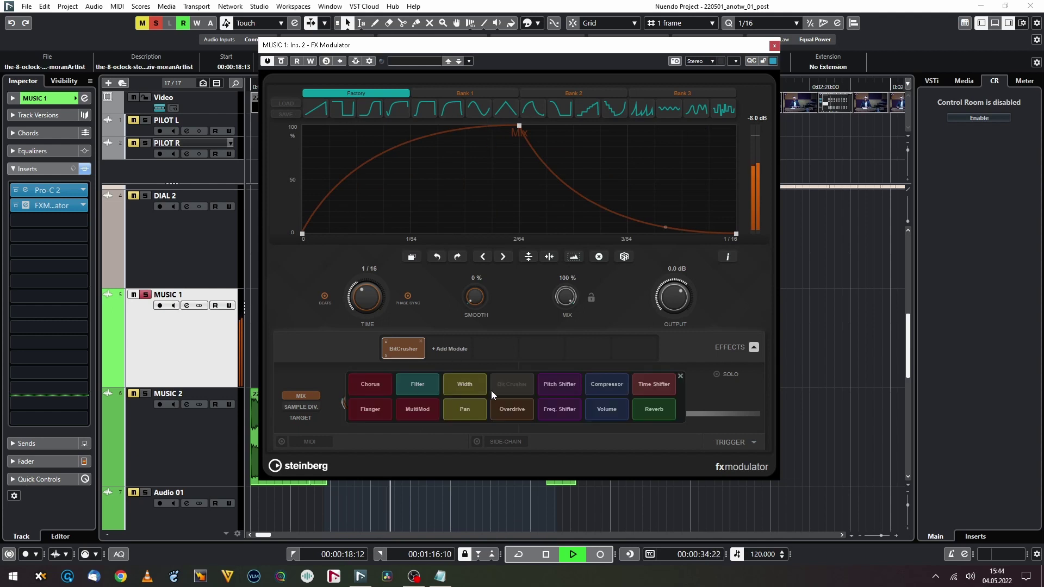
pyautogui.click(577, 410)
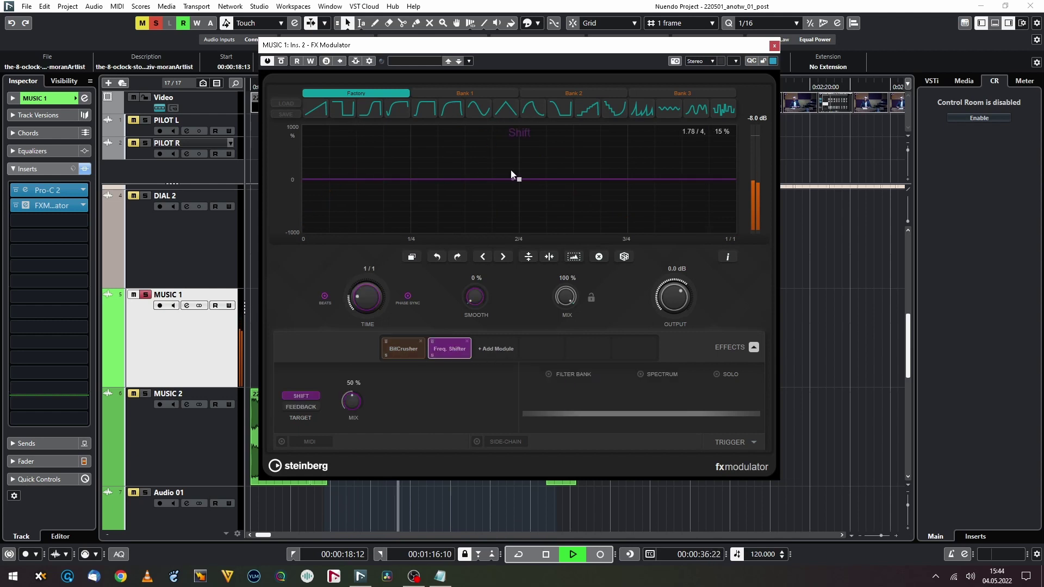
pyautogui.click(643, 111)
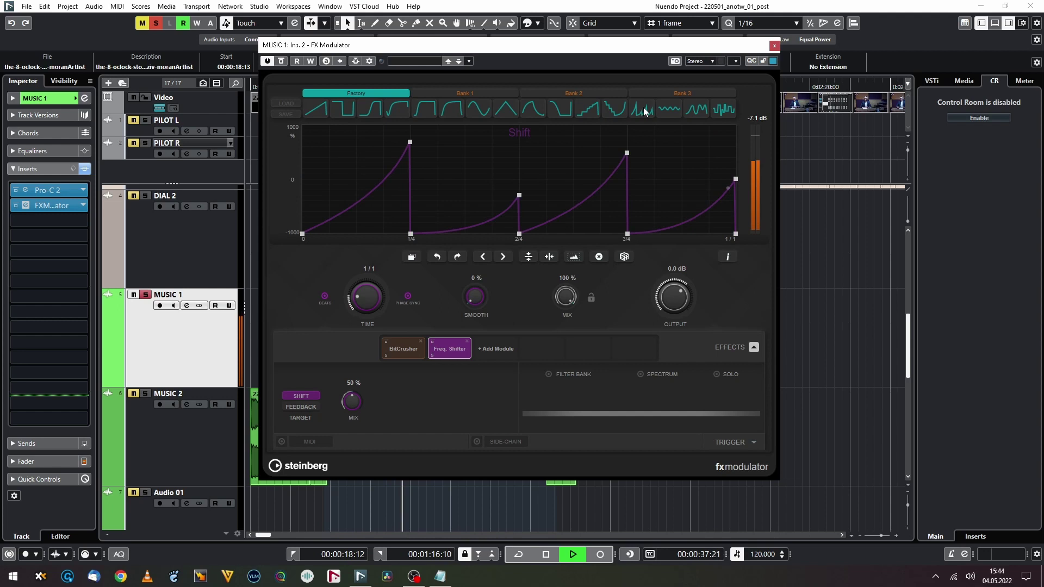
pyautogui.click(672, 112)
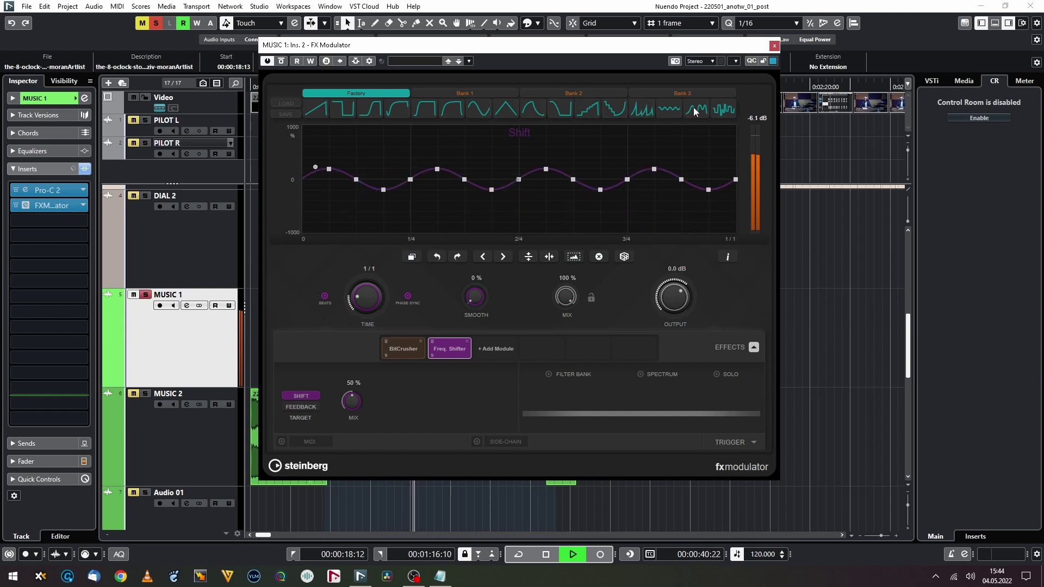
pyautogui.click(696, 111)
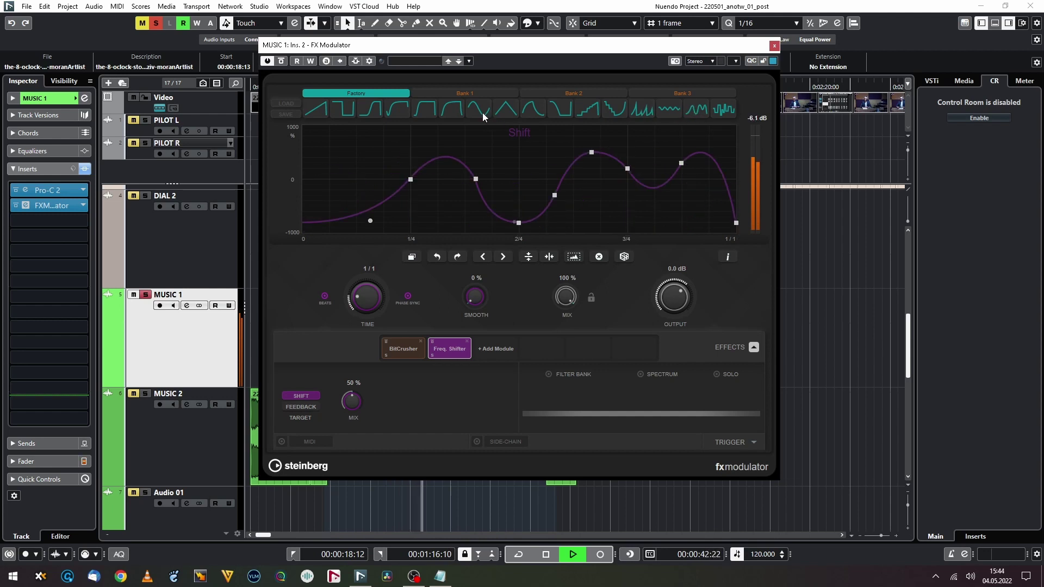
pyautogui.click(565, 111)
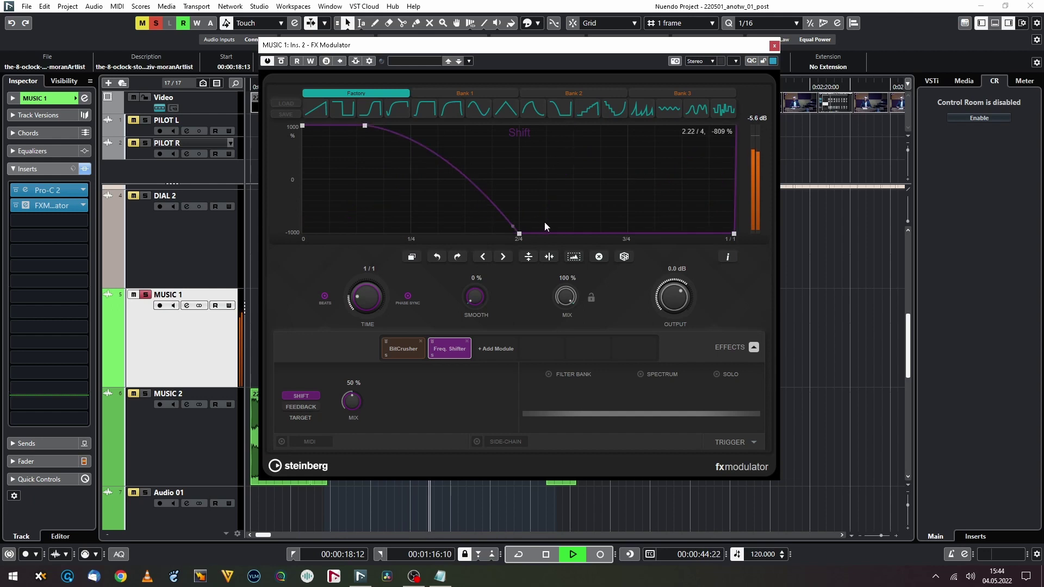
pyautogui.click(495, 348)
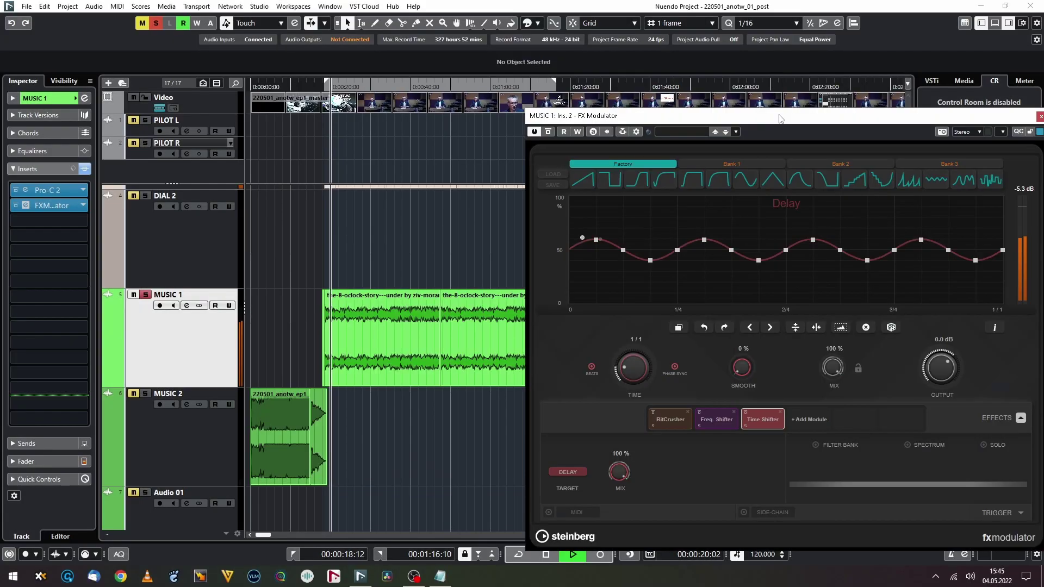
pyautogui.moveTo(779, 119); pyautogui.dragTo(510, 67)
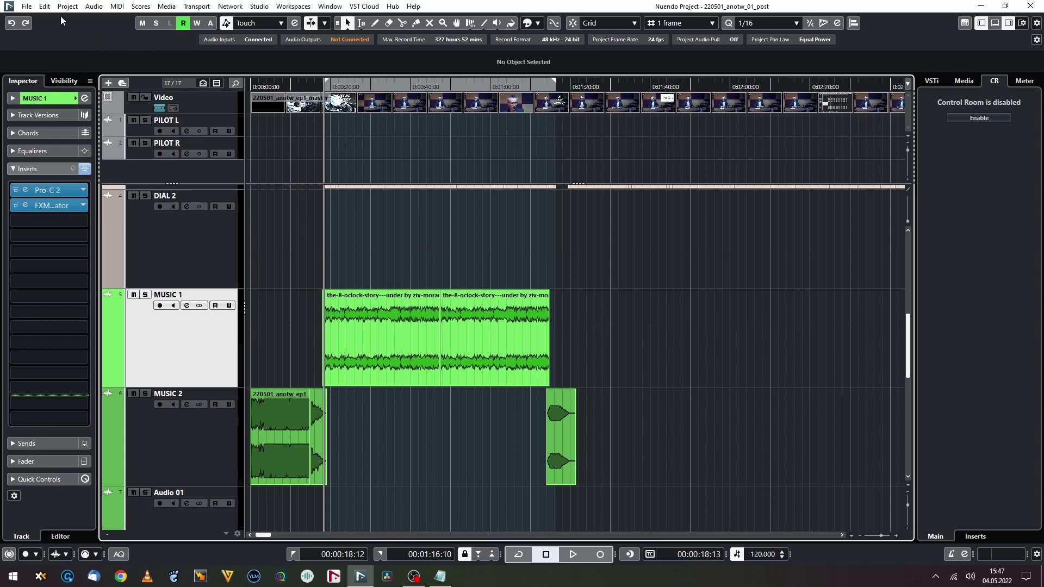
# - Open the project's Markers window to examine the marker list, editor and ADR section, and close it
pyautogui.click(66, 6)
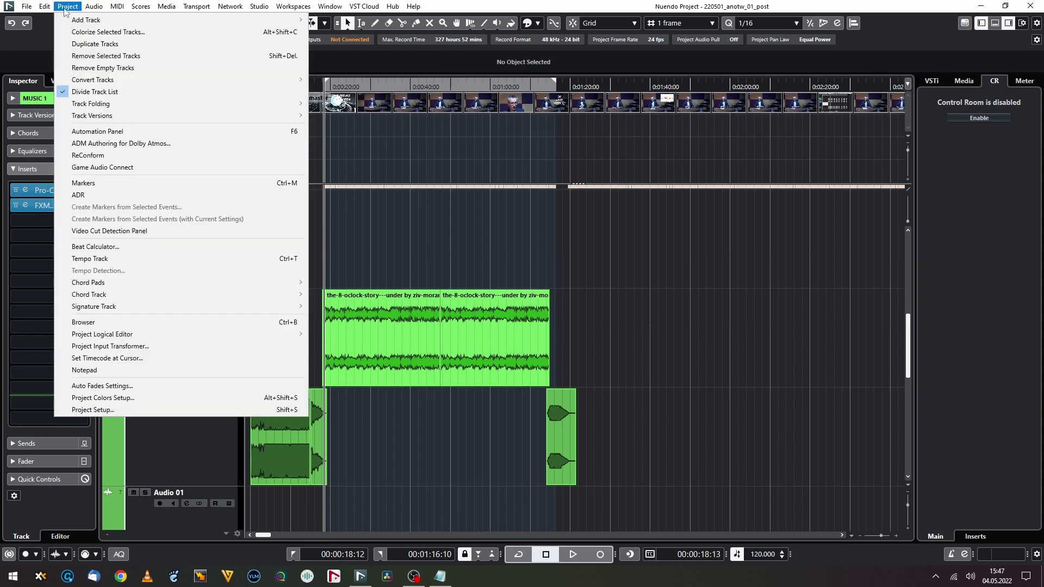
pyautogui.click(141, 183)
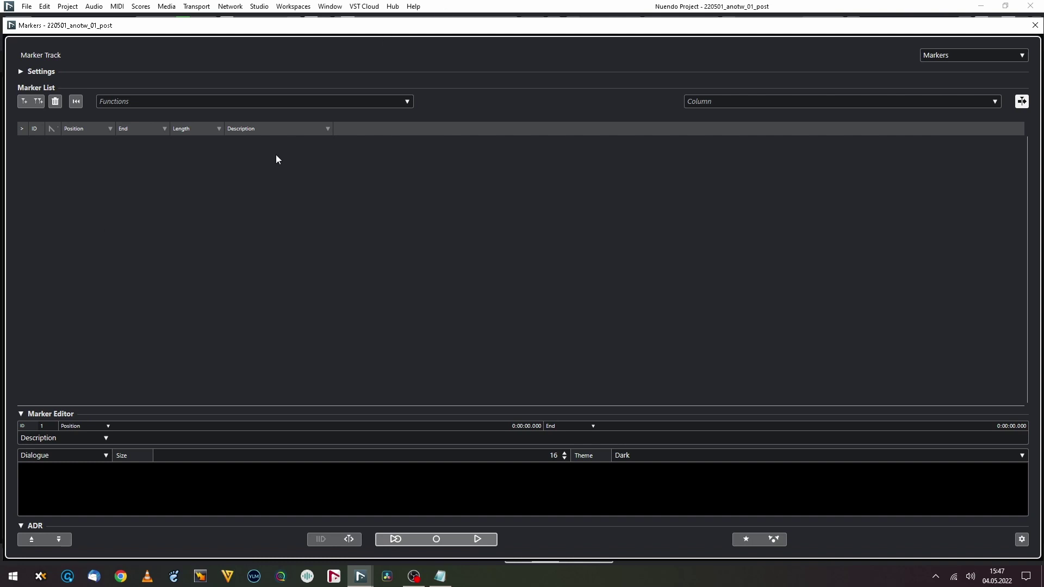
pyautogui.click(1034, 25)
pyautogui.click(1035, 25)
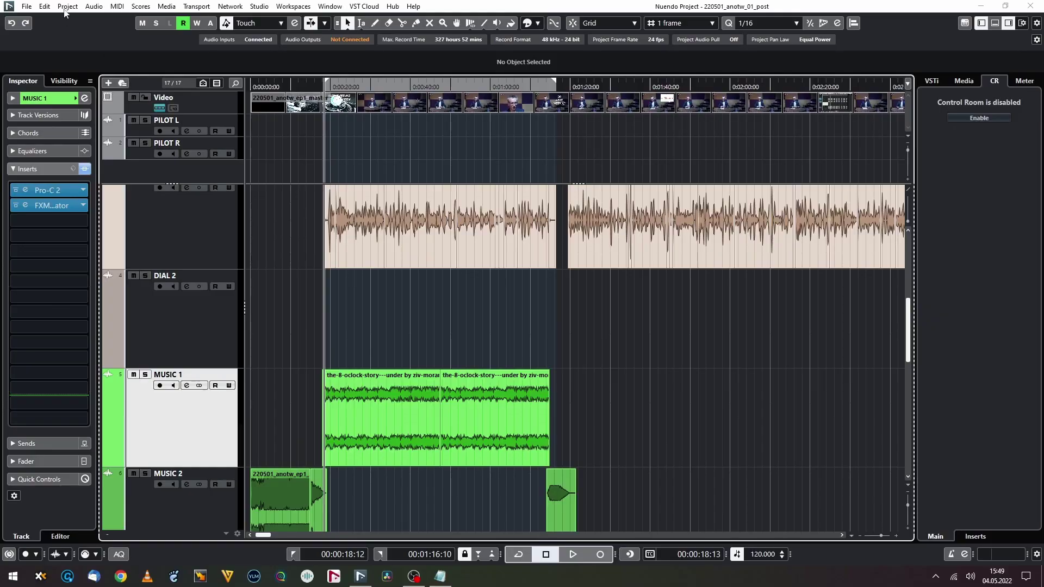
# - Run the Dolby Atmos Setup Assistant with a stereo main mix channel with renderer, a 7.1.2 bed and all tracks routed to the bed
pyautogui.click(66, 6)
pyautogui.click(136, 142)
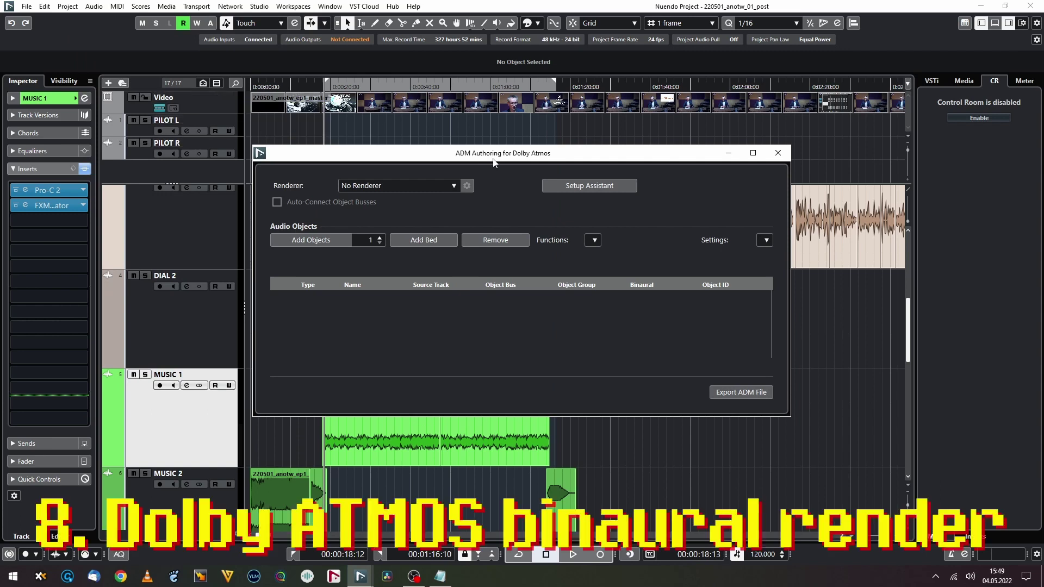
pyautogui.click(604, 187)
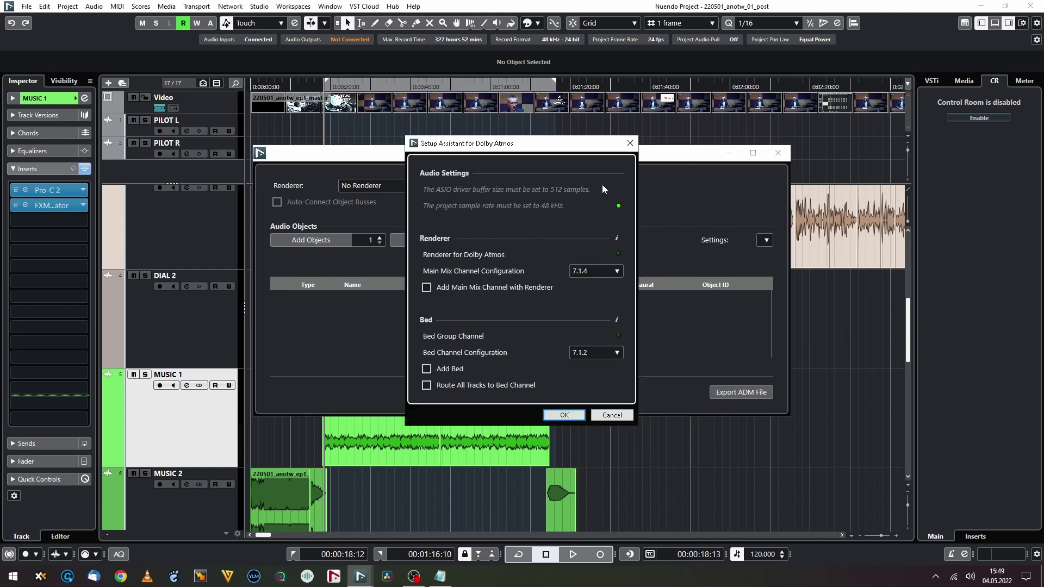
pyautogui.click(581, 272)
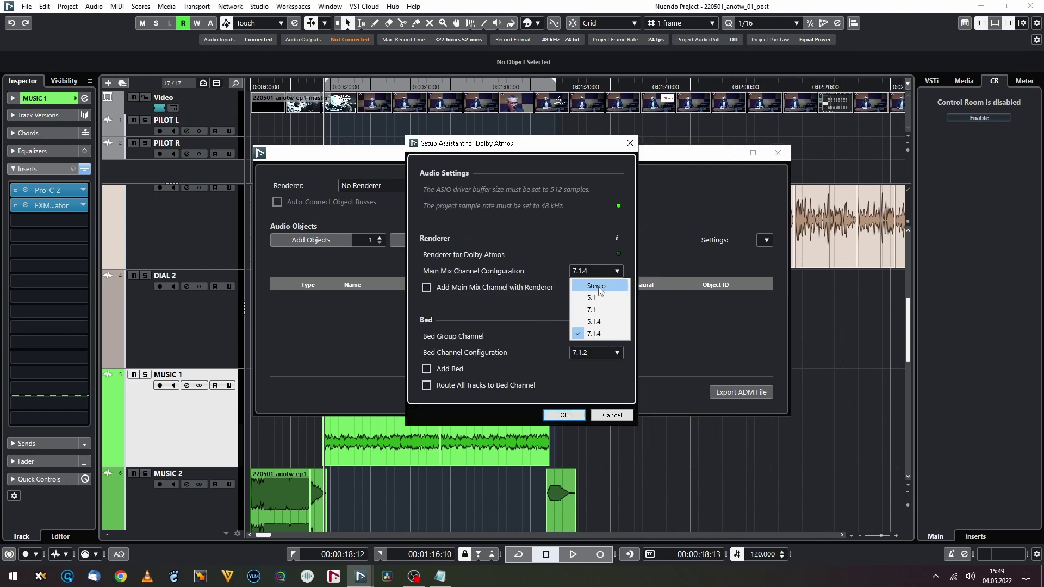
pyautogui.click(599, 286)
pyautogui.click(440, 369)
pyautogui.click(442, 386)
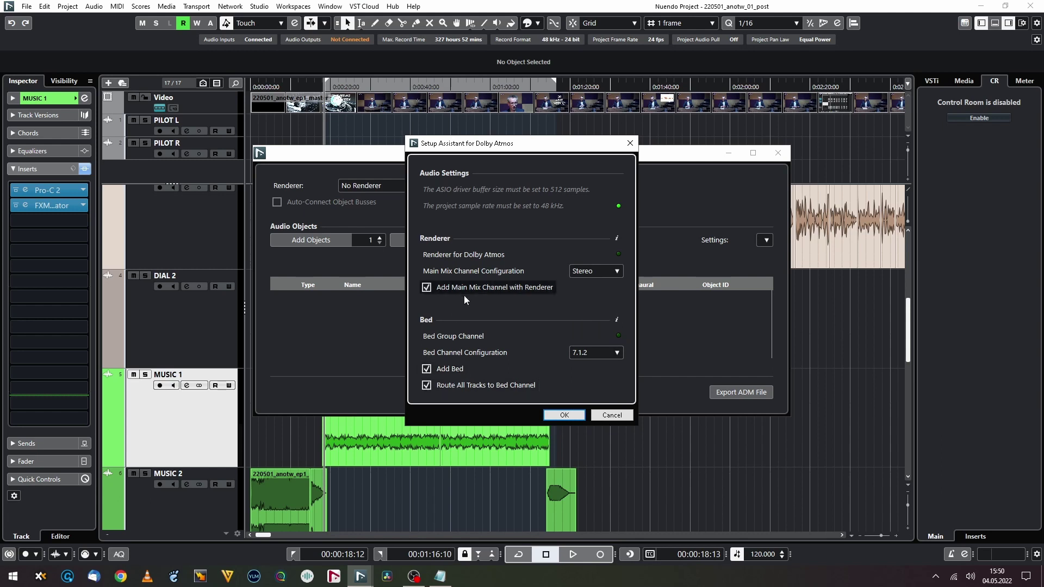
pyautogui.click(565, 415)
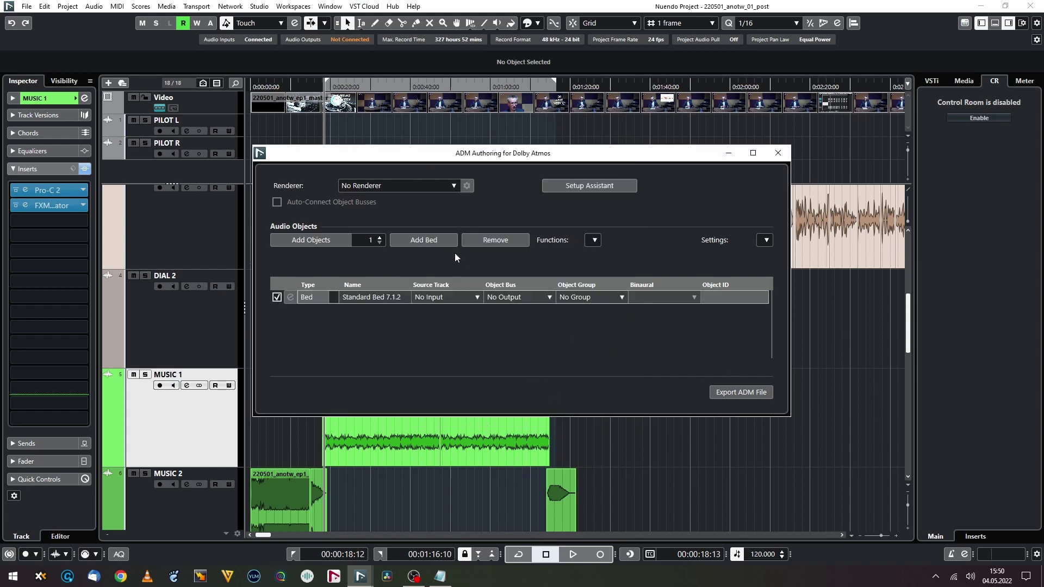
# - Select all tracks from DIAL 1 through Audio 01_R in the track list
pyautogui.scroll(5, 171, 392)
pyautogui.scroll(-4, 172, 387)
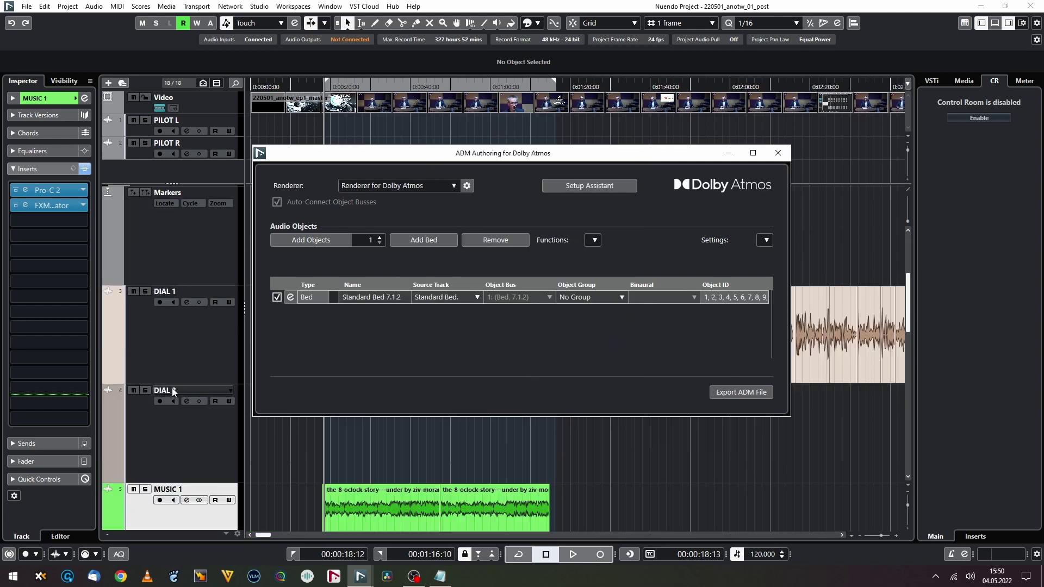
pyautogui.click(168, 396)
pyautogui.scroll(-8, 168, 389)
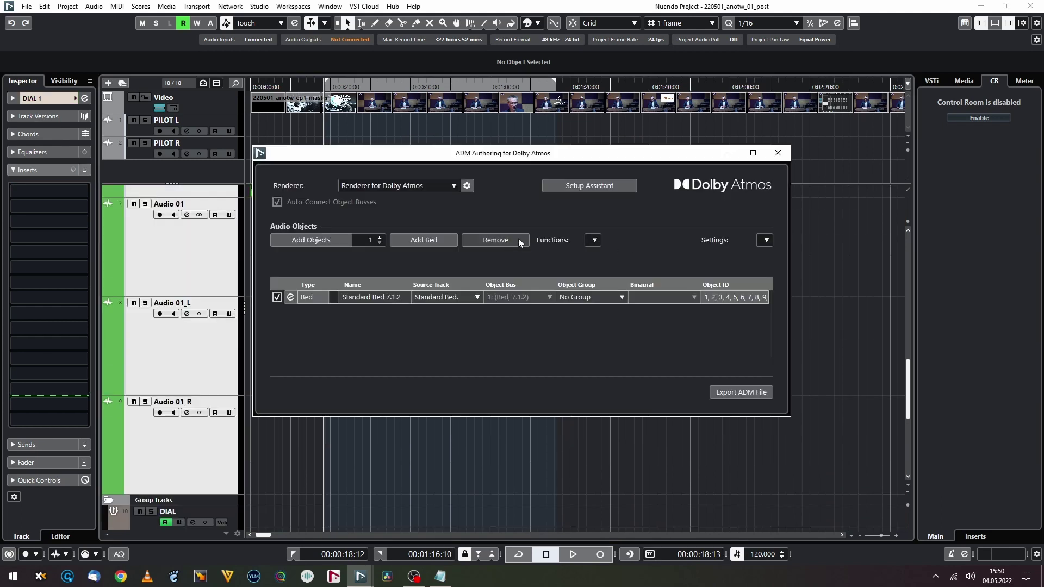
# - Create Dolby Atmos audio objects from the selected tracks and close the ADM authoring window
pyautogui.click(588, 241)
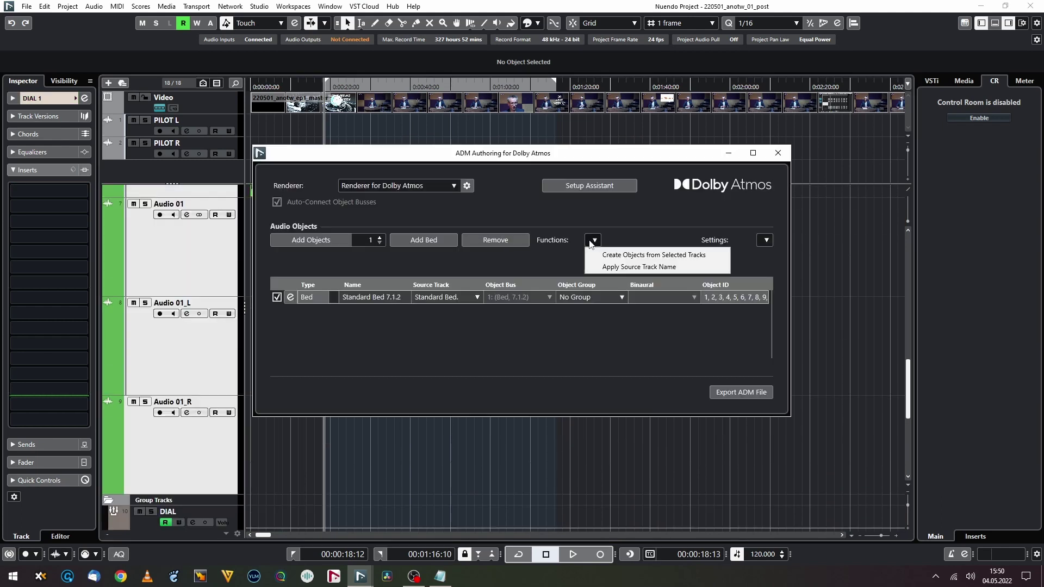
pyautogui.click(645, 254)
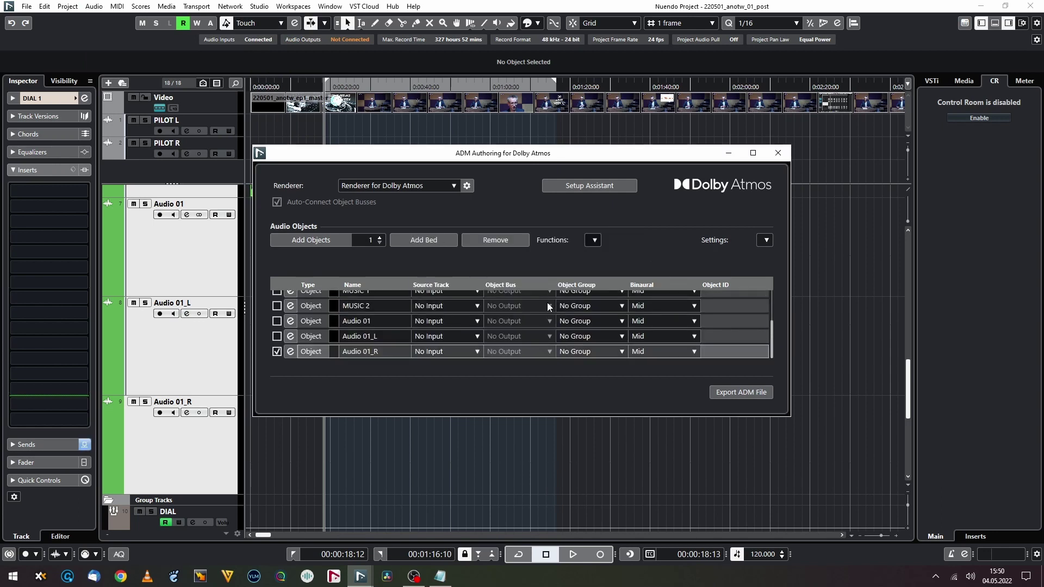
pyautogui.click(778, 153)
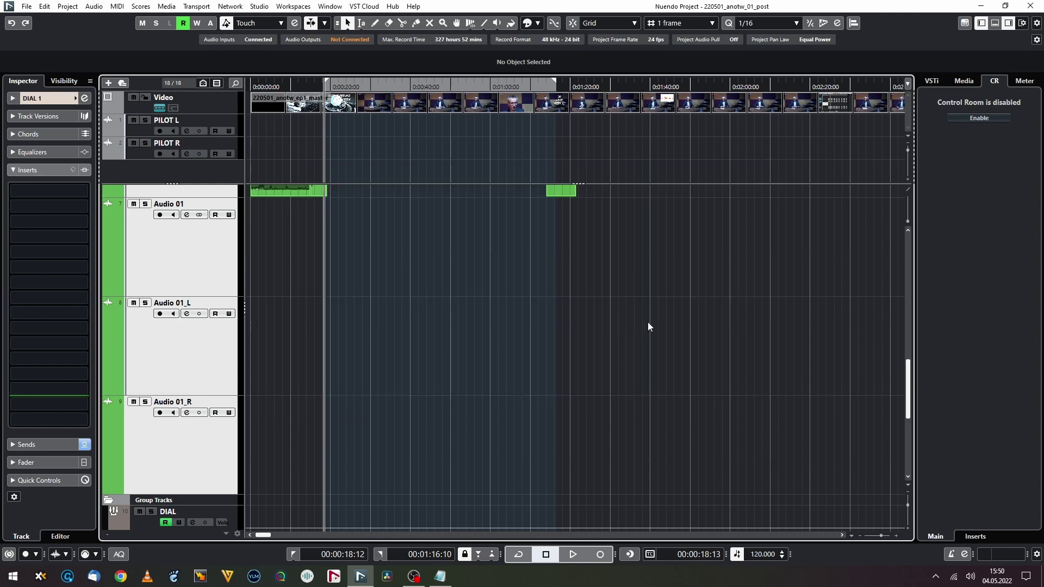
# - Set the downmix to Binaural in the Renderer for Dolby Atmos inserted on the Renderer Stereo 2 channel of the MixConsole
pyautogui.press('F3')
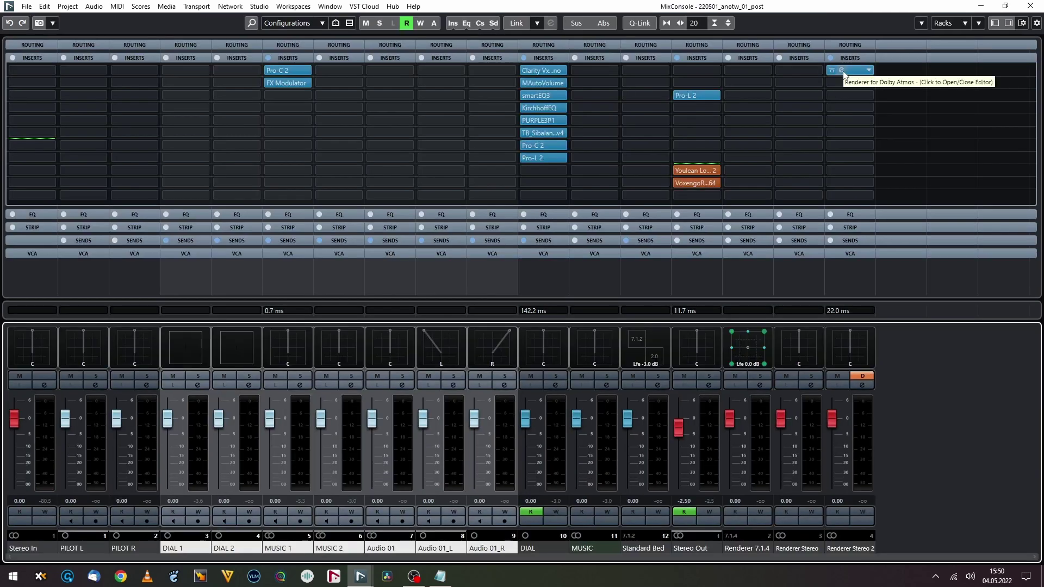
pyautogui.click(842, 70)
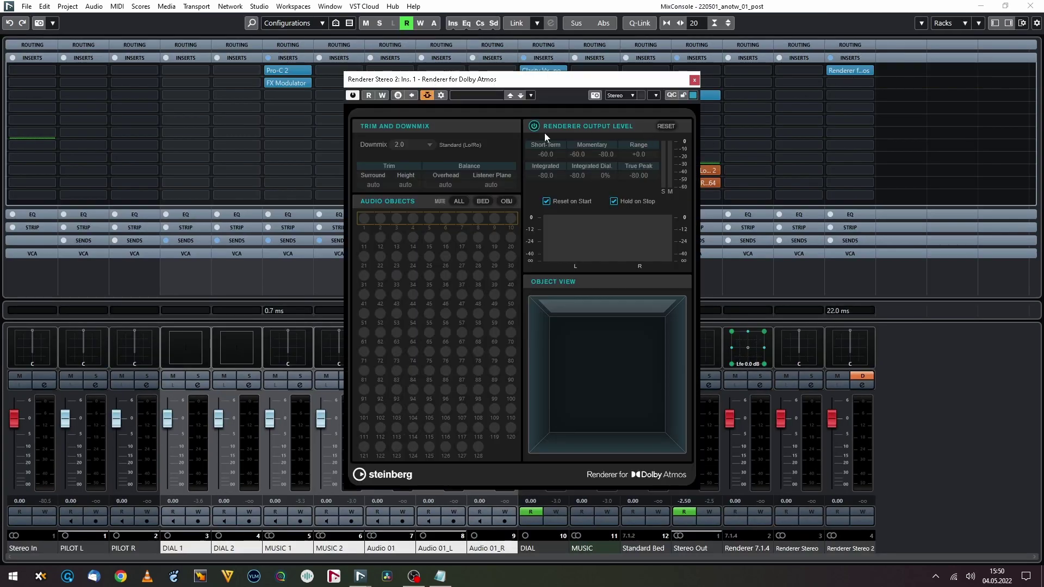
pyautogui.click(427, 145)
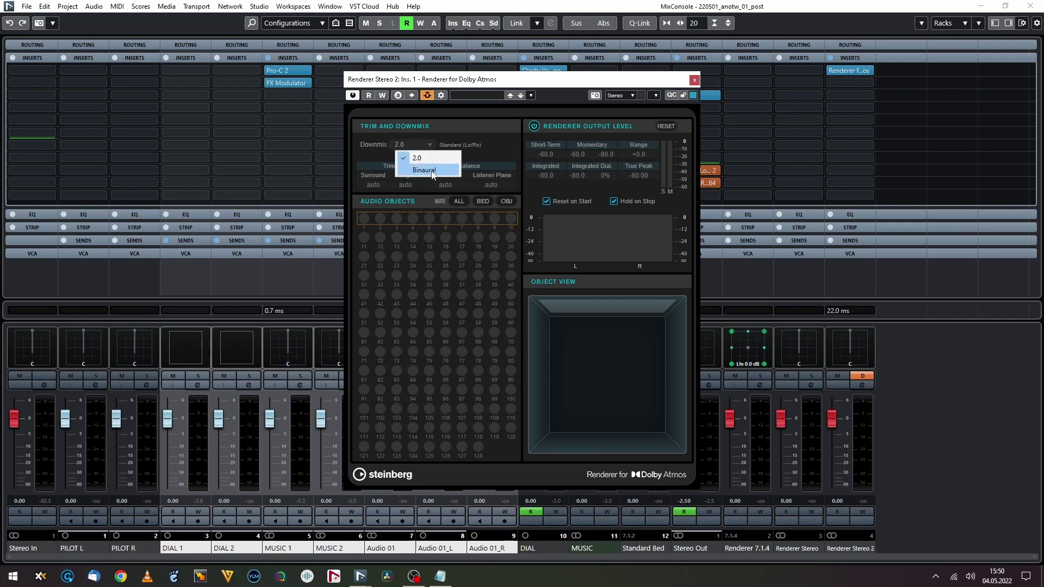
pyautogui.click(427, 170)
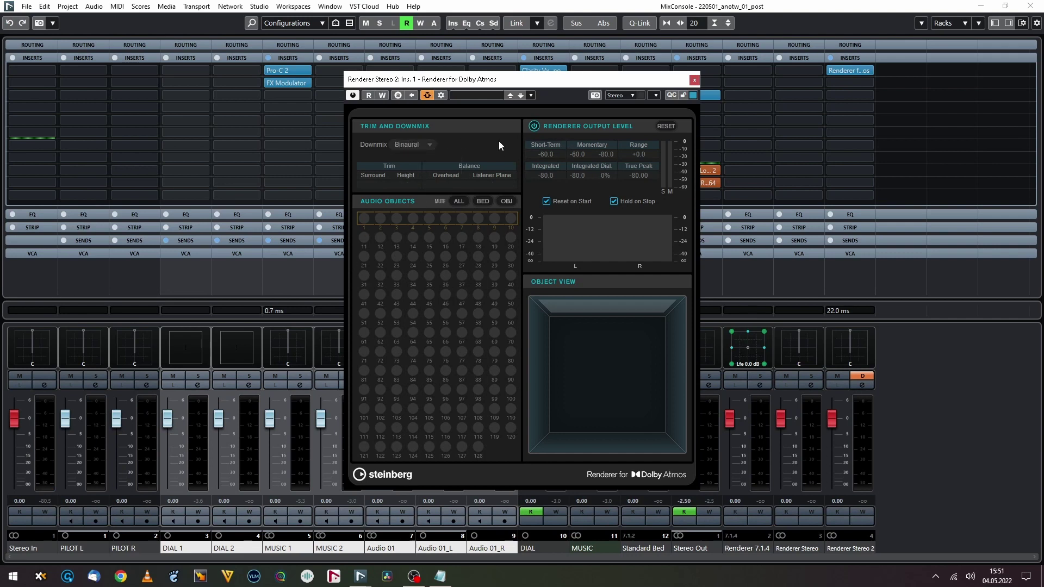